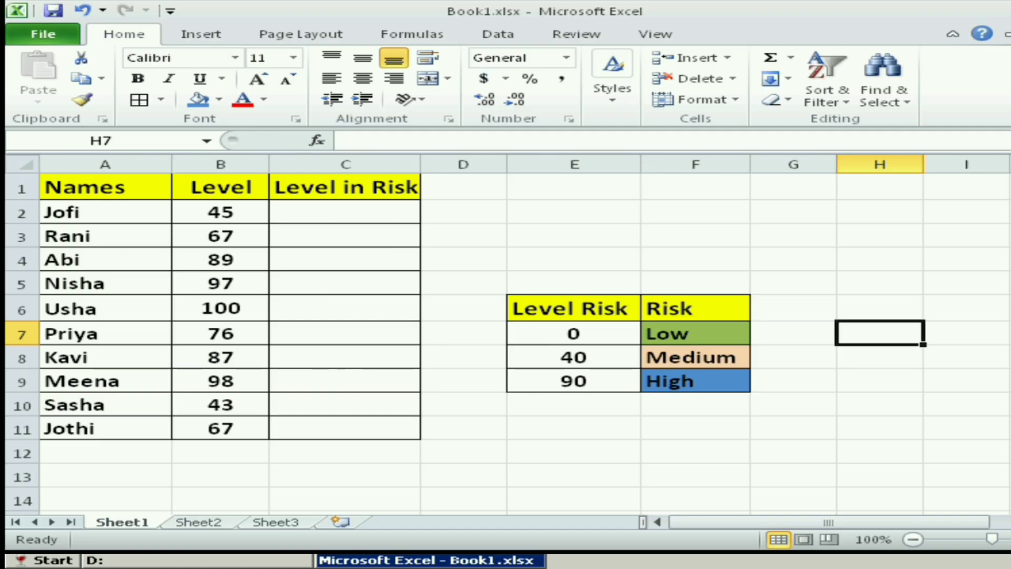
left_click(105, 165)
left_click(221, 165)
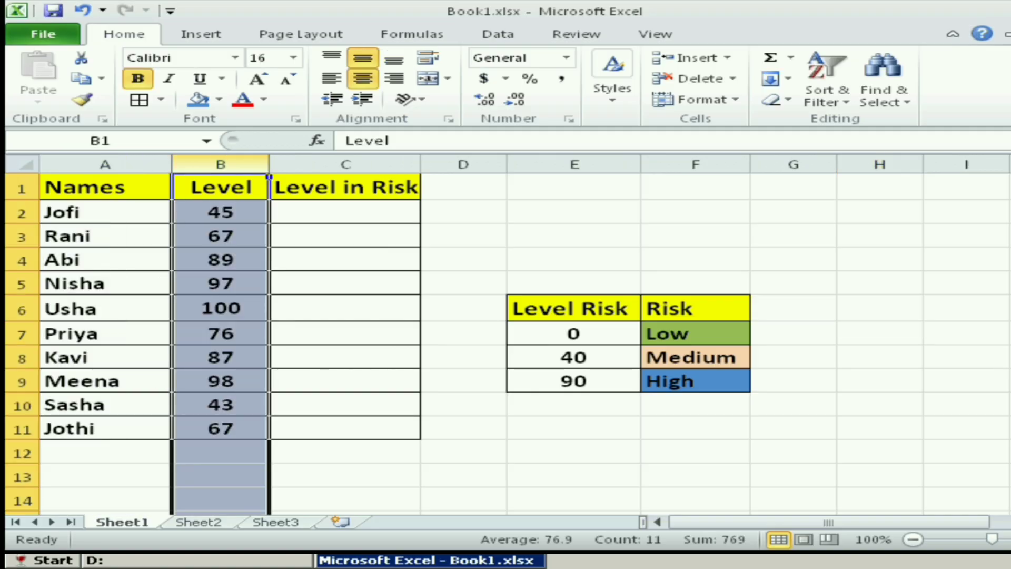
left_click(639, 319)
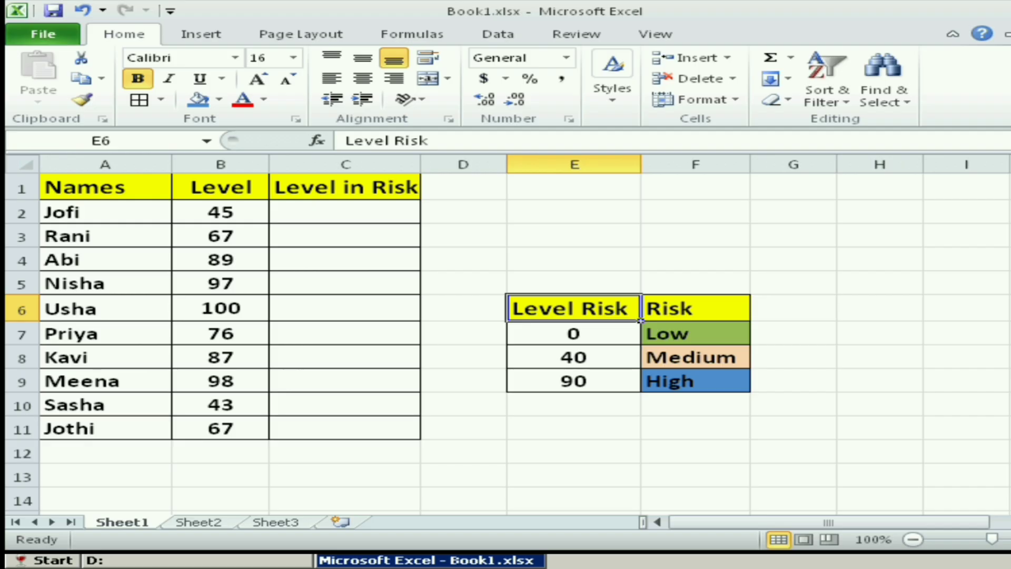
left_click(420, 222)
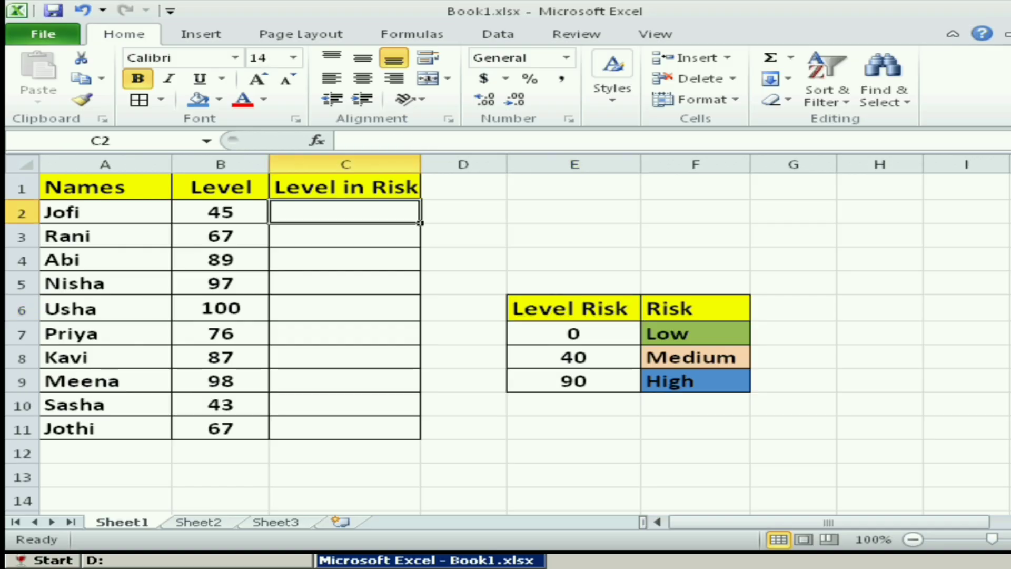
left_click(641, 318)
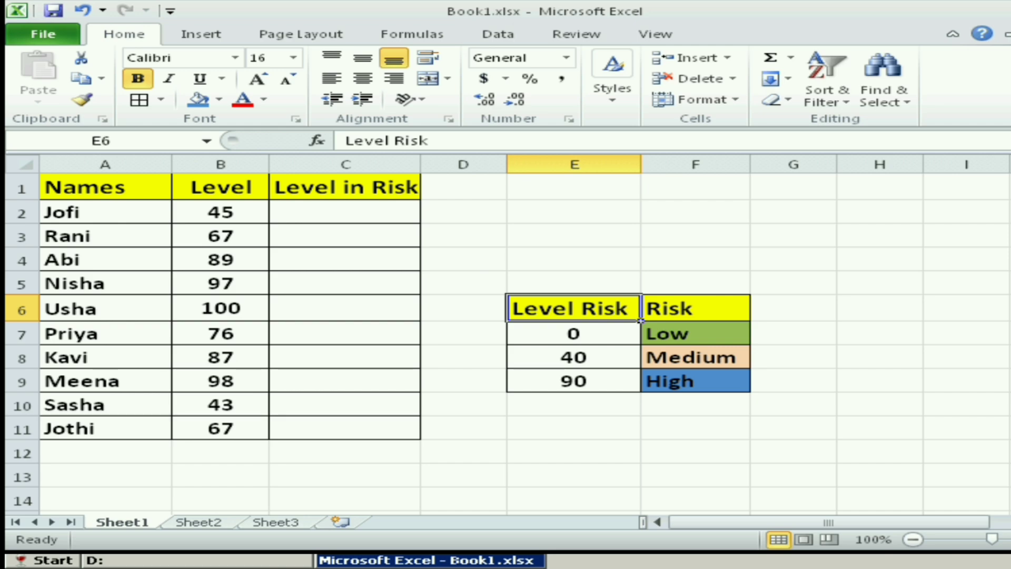
- Enter the risk labels manually under Level in Risk: medium in C2 and high in C3
left_click(419, 222)
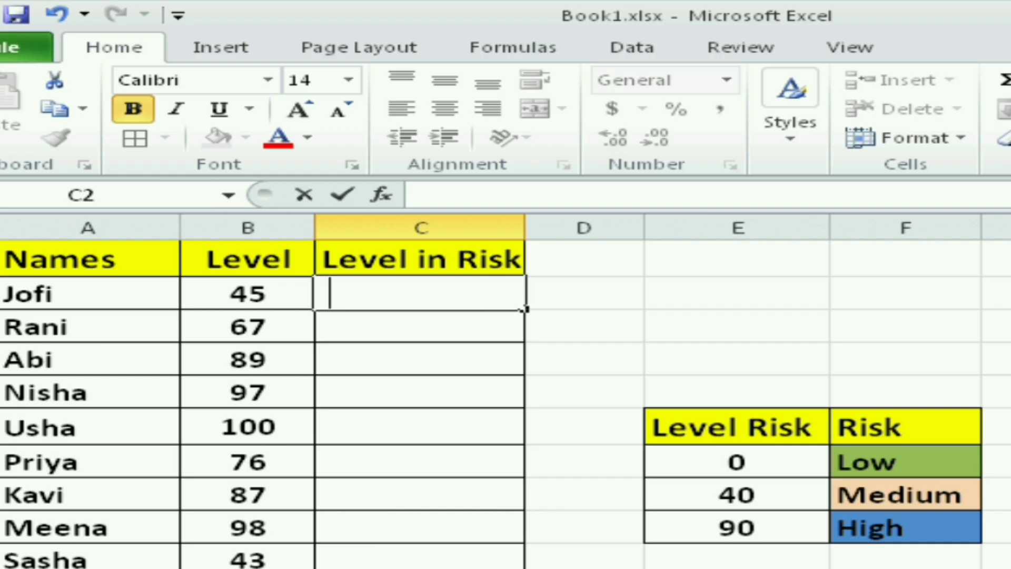
type("med")
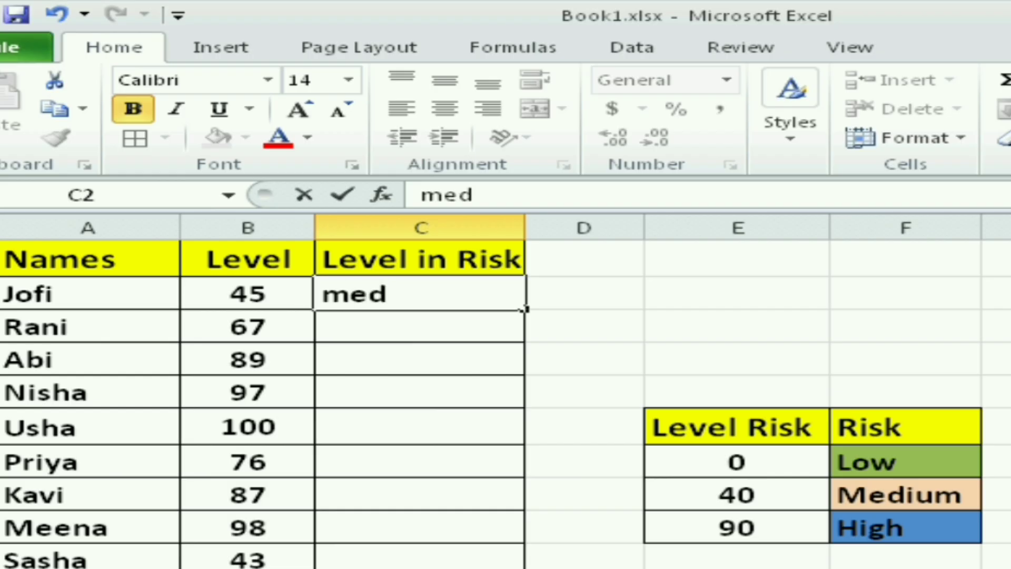
type("ium")
key("Return")
type("high")
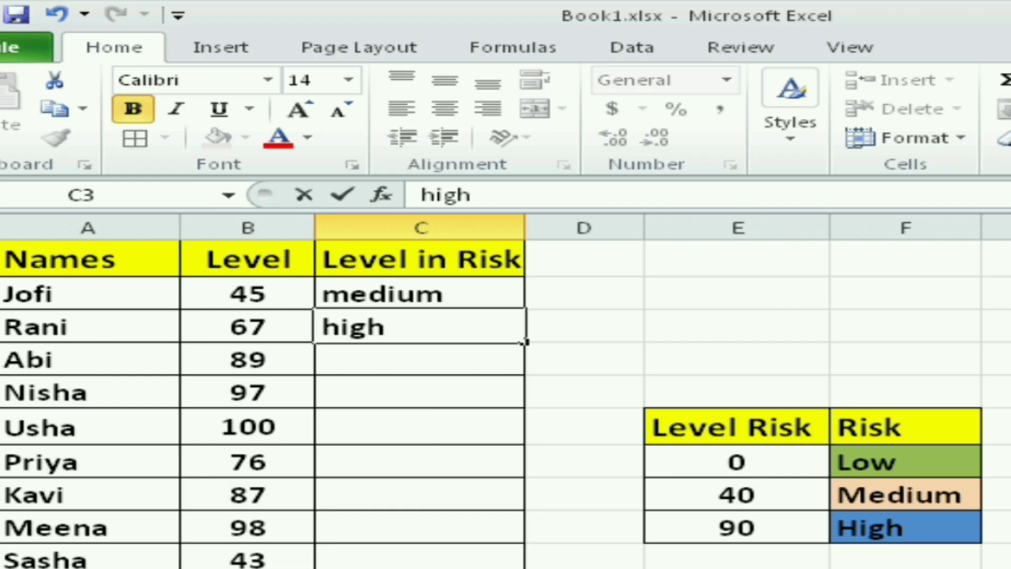
left_click(419, 427)
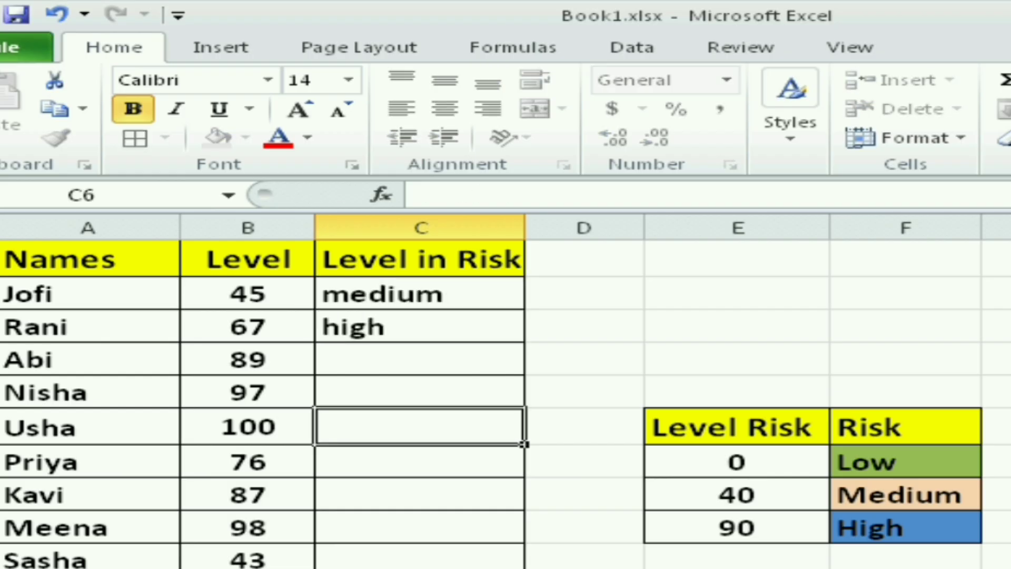
- Clear the manually entered risk labels from C2 and C3
left_click(419, 327)
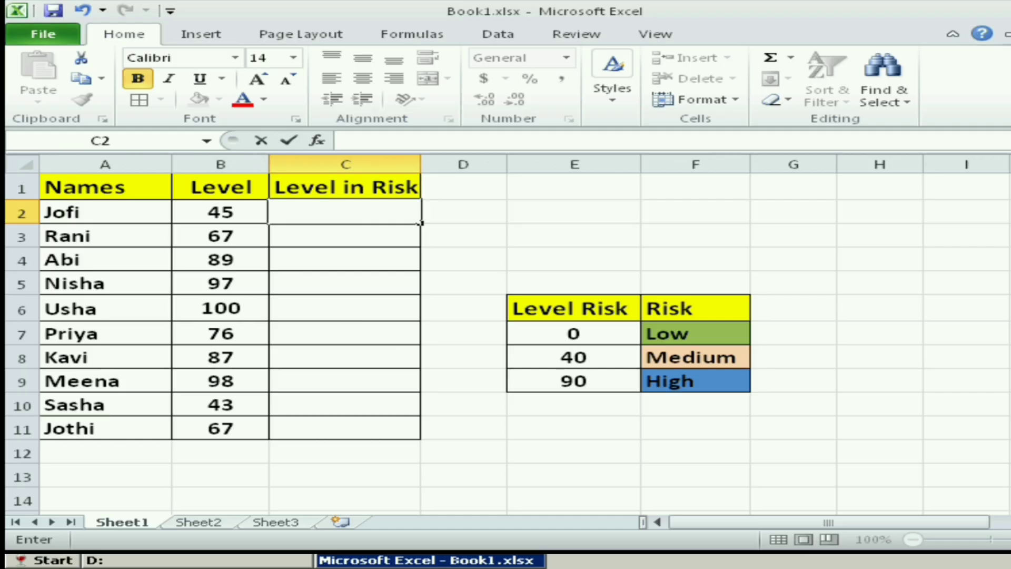
key("F2")
left_click(464, 380)
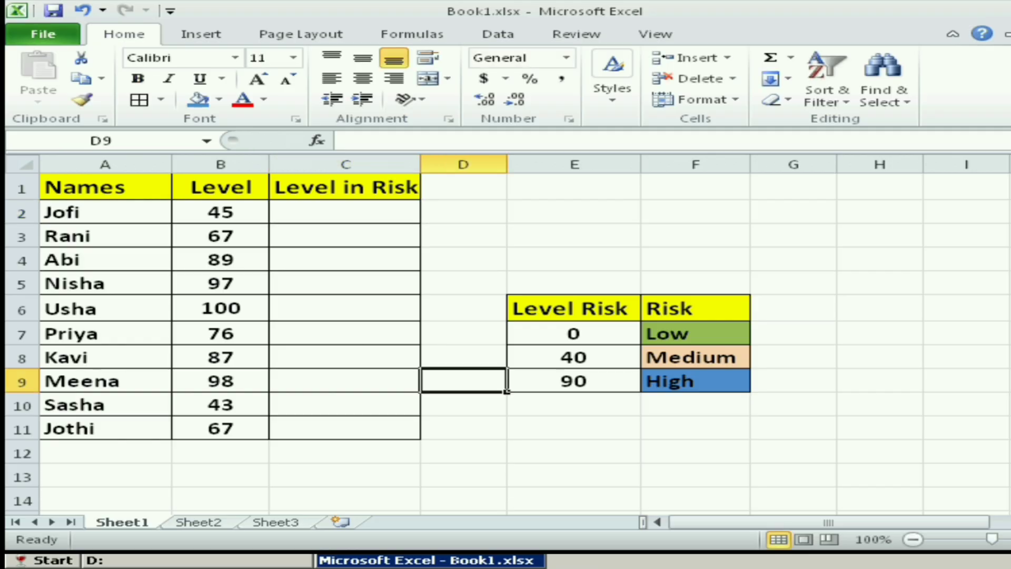
- Start a VLOOKUP formula in C2 with the level in B2 as the lookup value
left_click(345, 212)
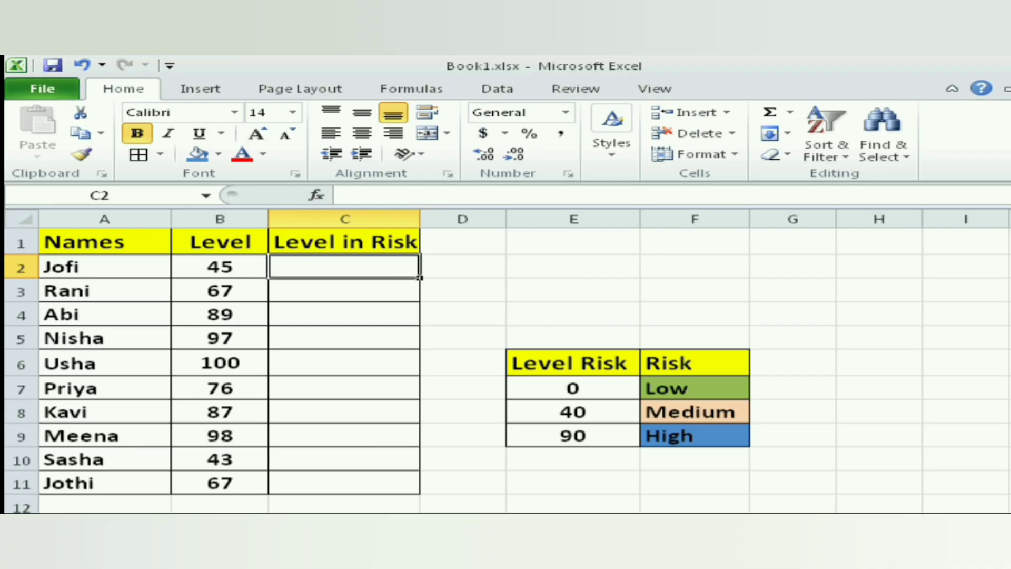
type("=")
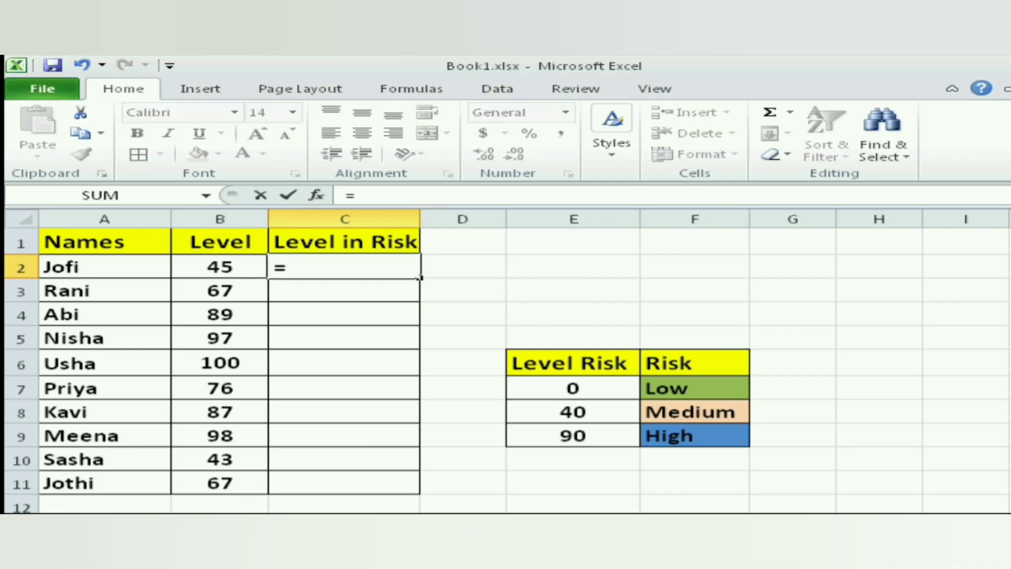
type("v")
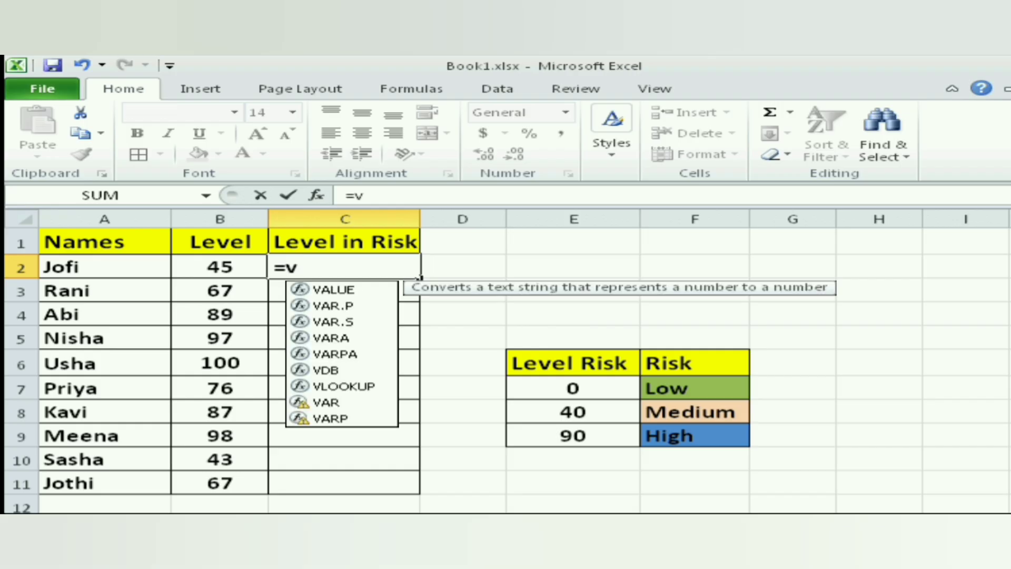
double_click(344, 386)
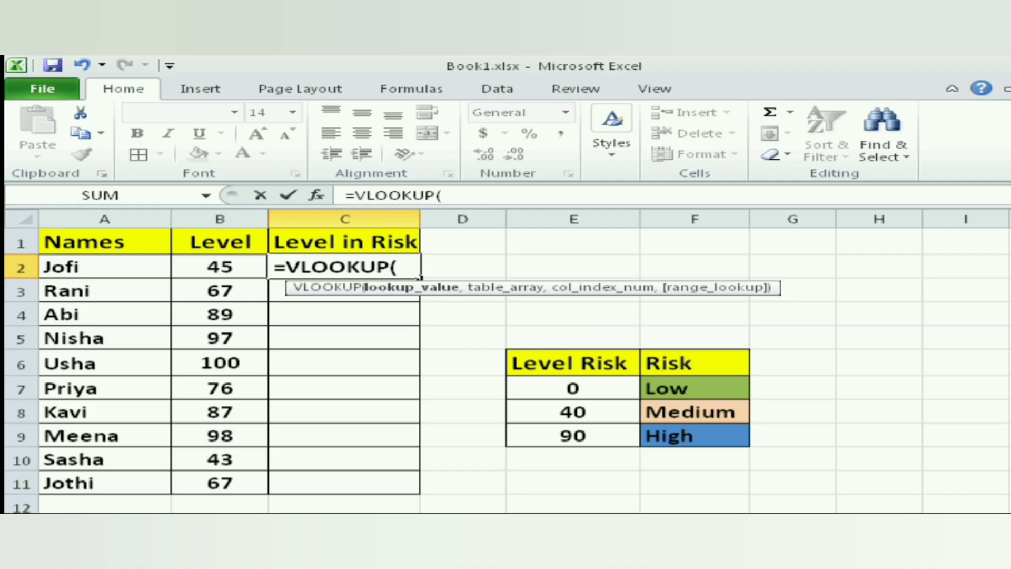
left_click(219, 267)
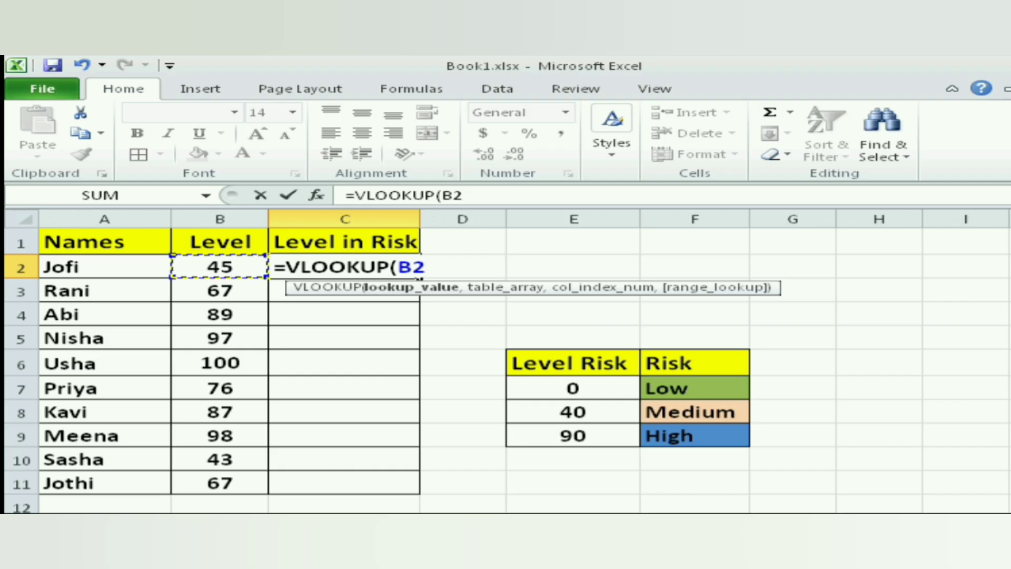
type(",")
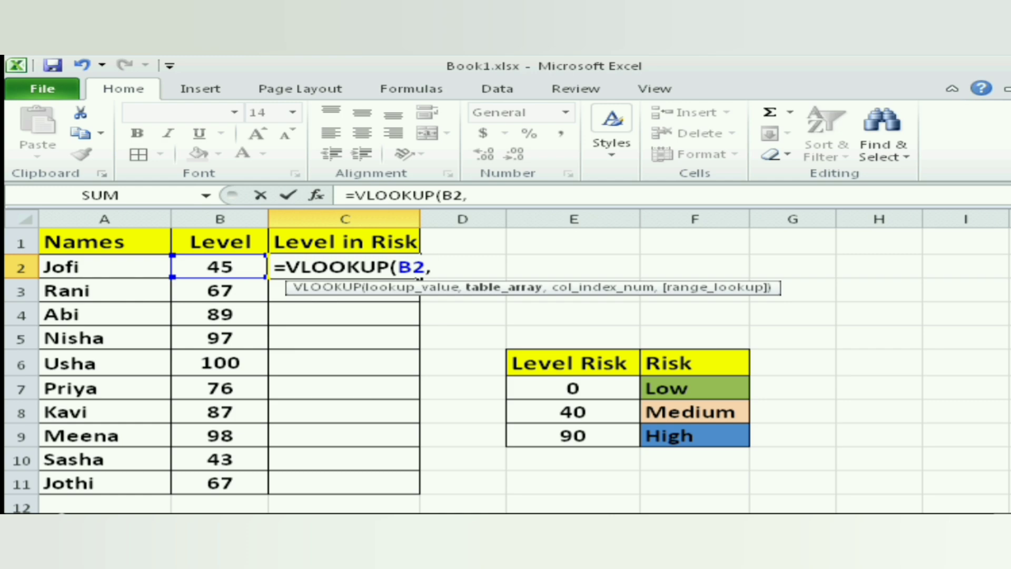
- Set the formula's table array to the Level Risk and Risk table as the absolute range $E$6:$F$9
left_click(573, 363)
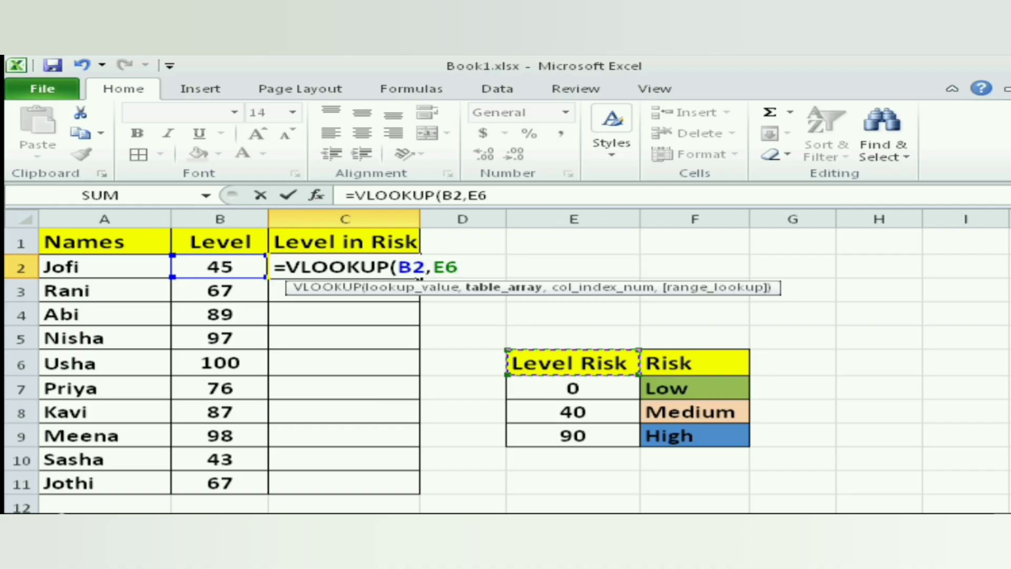
key("shift+Right")
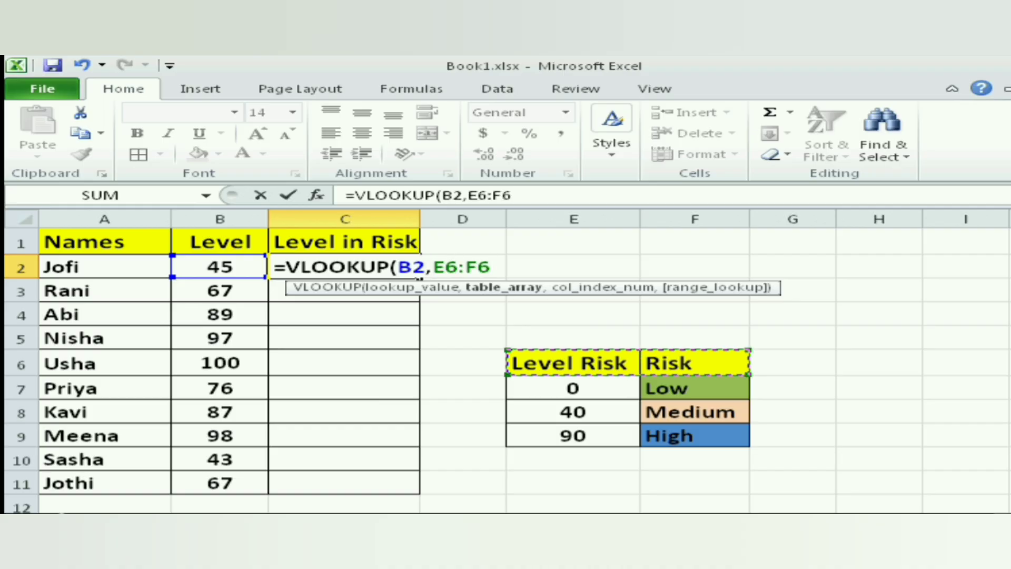
key("shift+Down")
key("shift+Down")
key("shift+Down")
key("shift+Down")
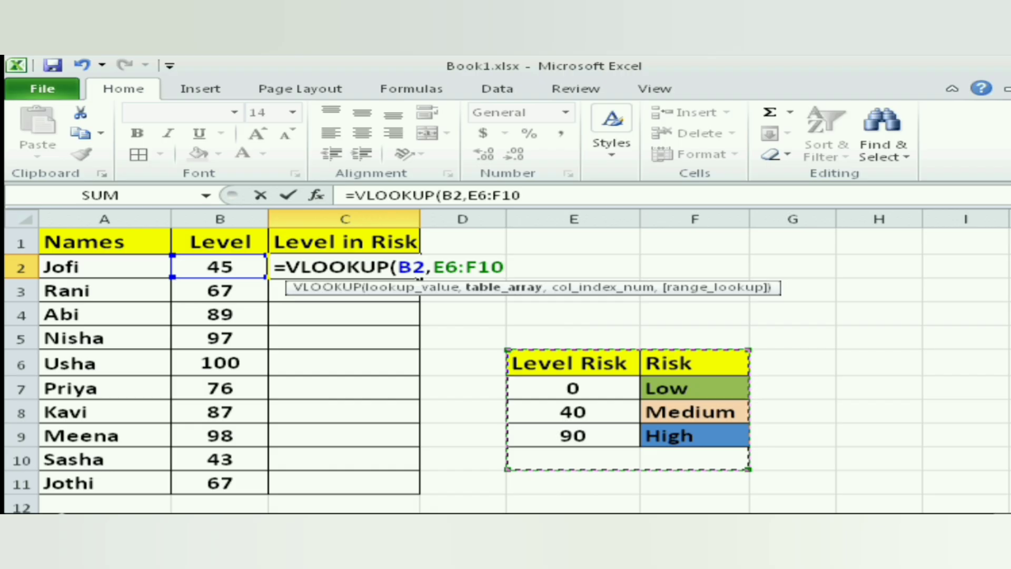
key("shift+Up")
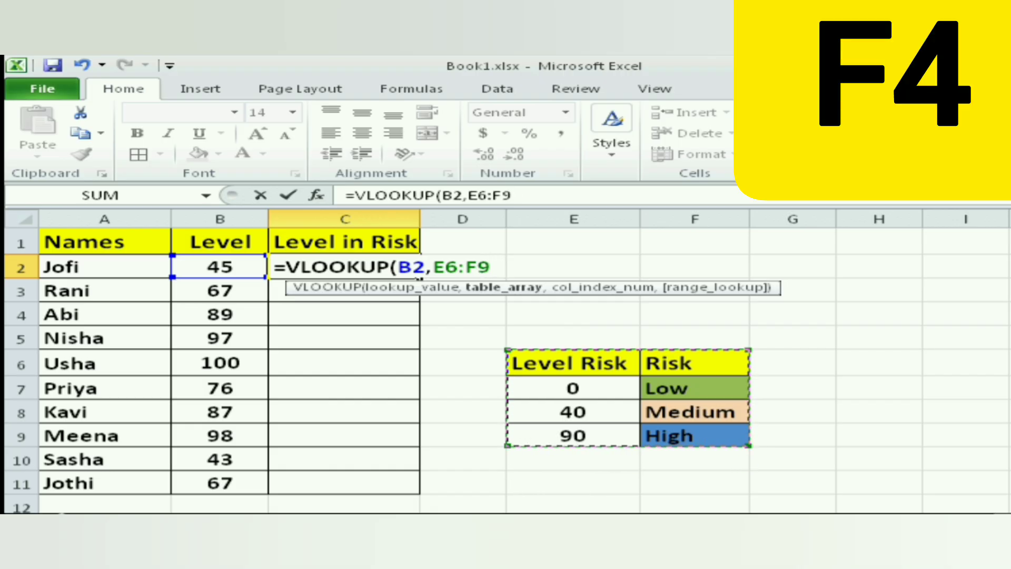
key("F4")
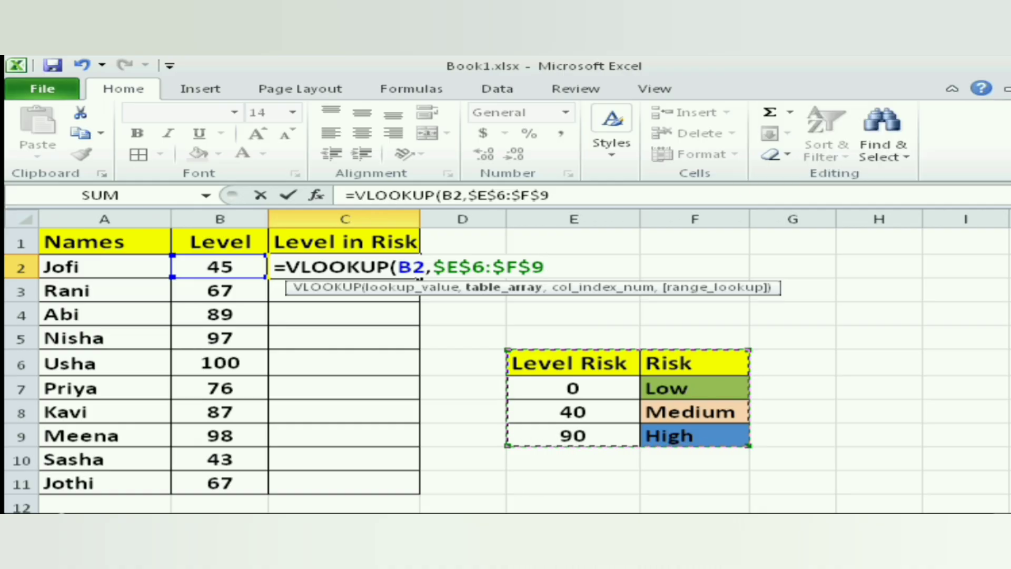
- Complete the C2 lookup with column index 2 and fill the formula down through C11
type(",")
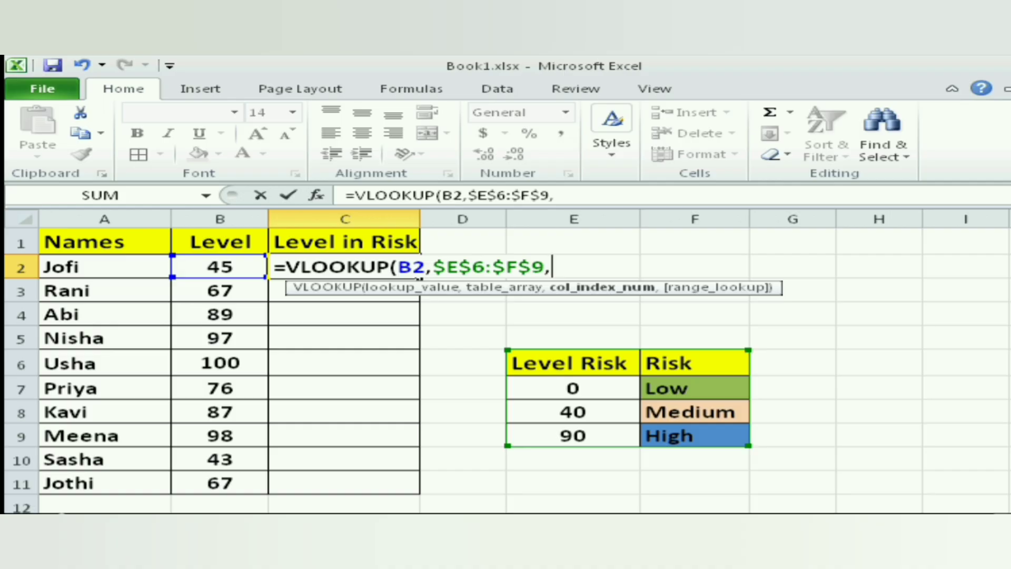
type("2)")
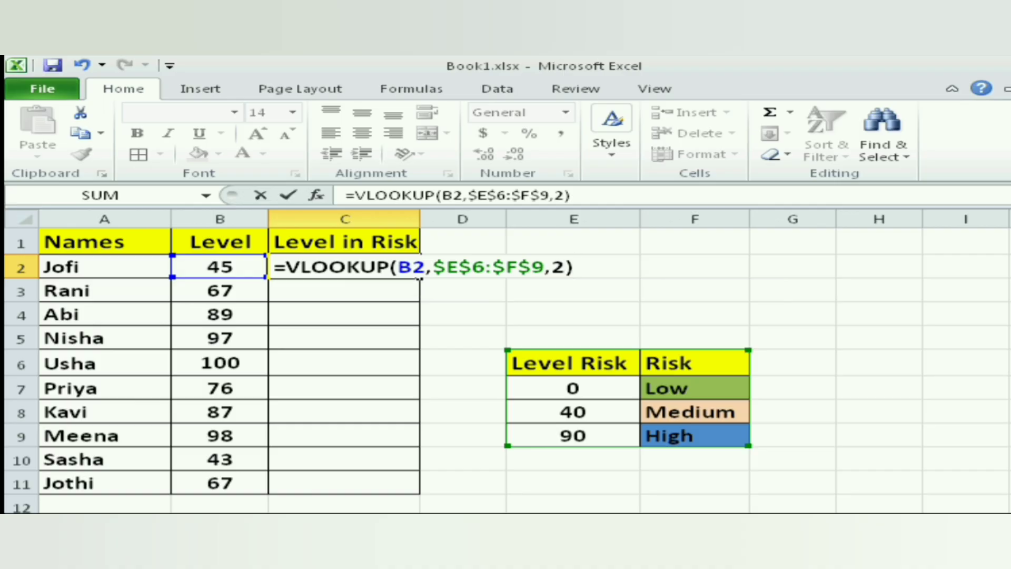
key("Return")
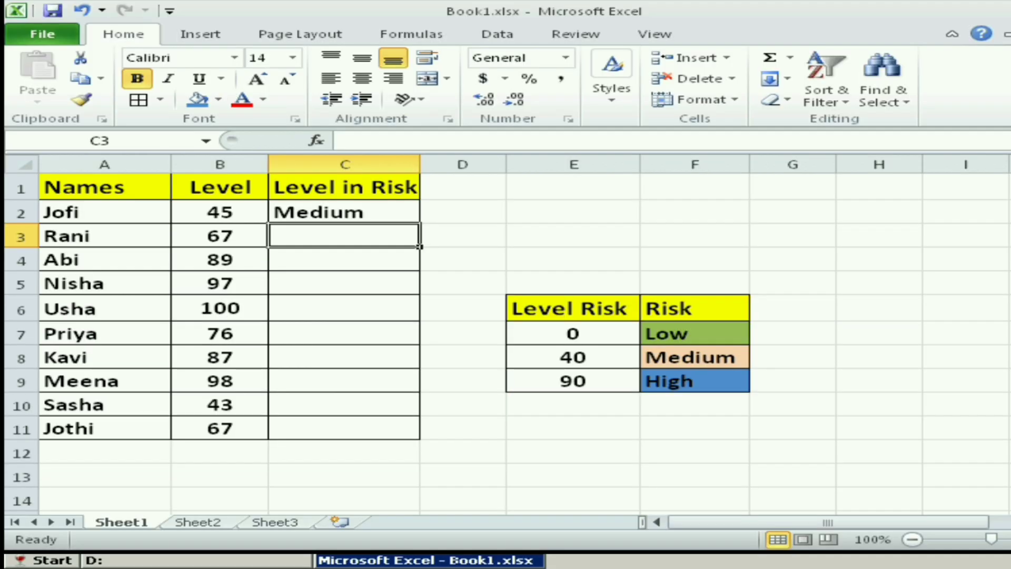
left_click(344, 212)
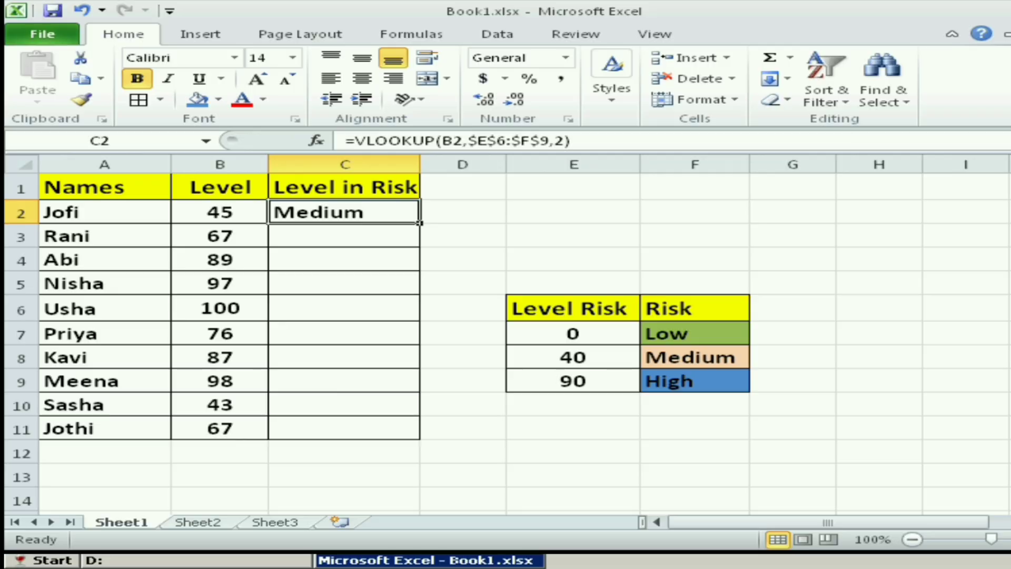
left_click_drag(420, 223, 420, 440)
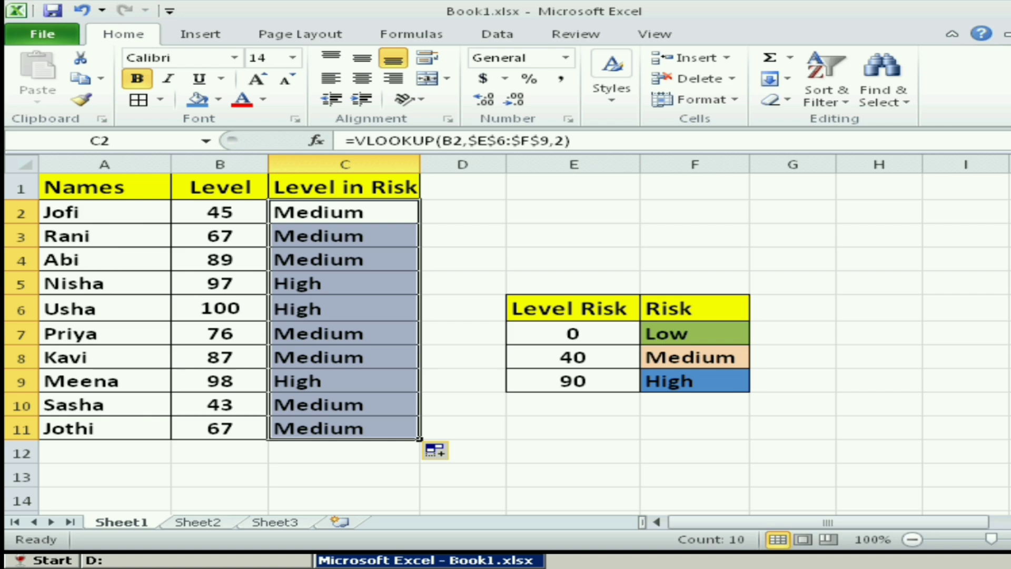
- Set the level in B6 to 0 and check the risk label in C6
left_click(267, 318)
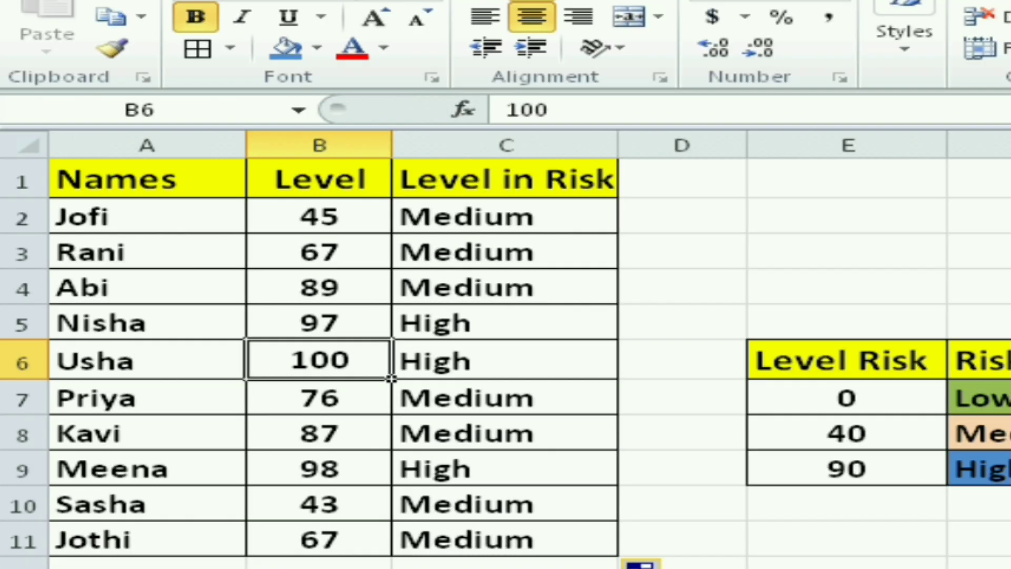
double_click(311, 360)
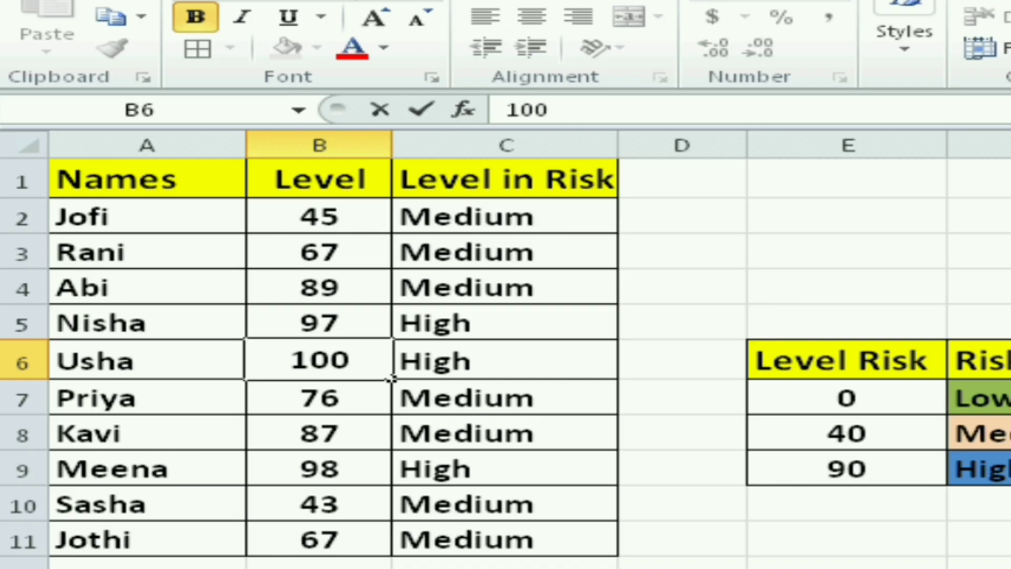
left_click(330, 360)
key("BackSpace")
key("BackSpace")
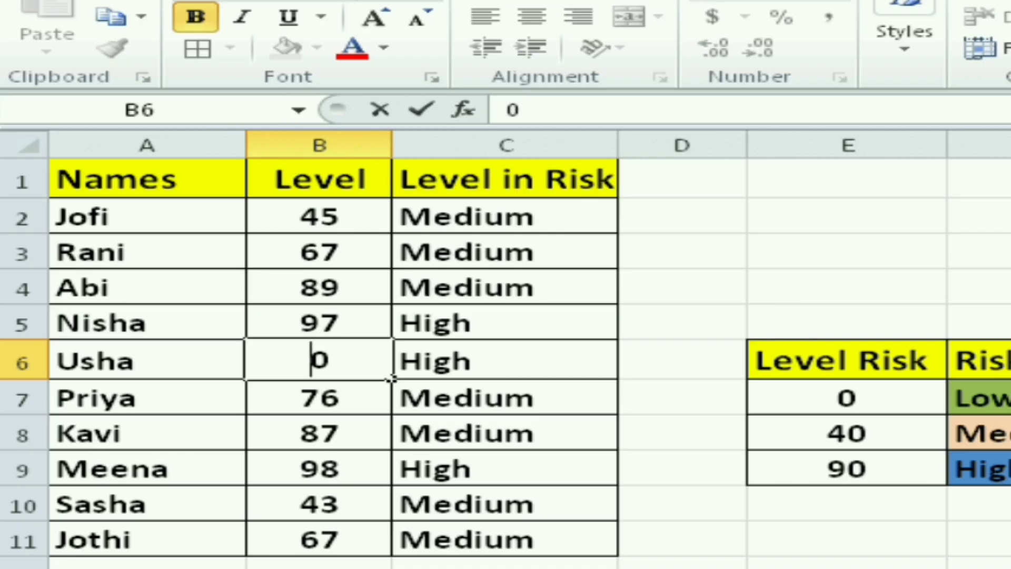
left_click(682, 361)
left_click(505, 360)
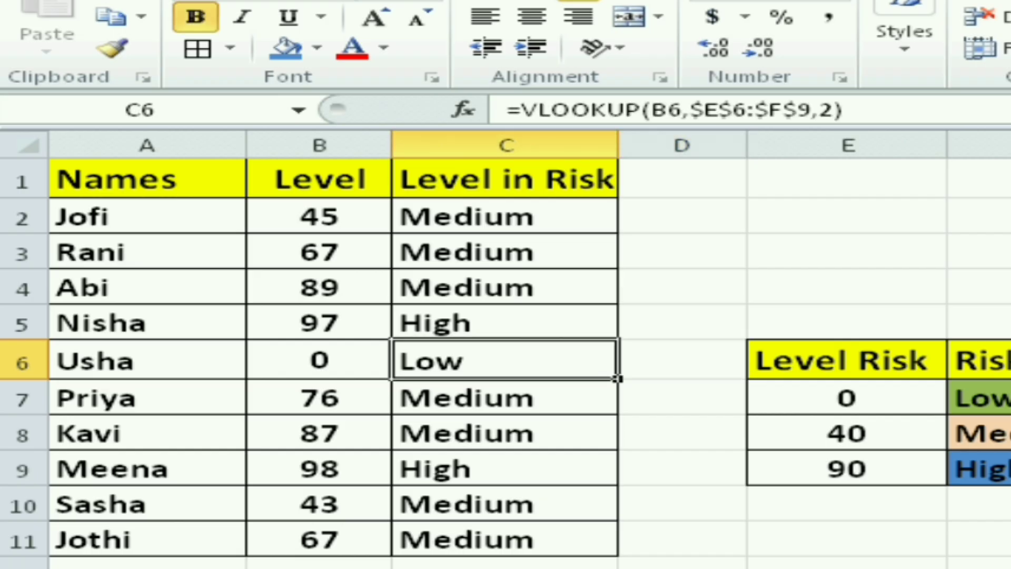
- Set the level in B6 to 1 and check the risk label in C6
left_click(318, 371)
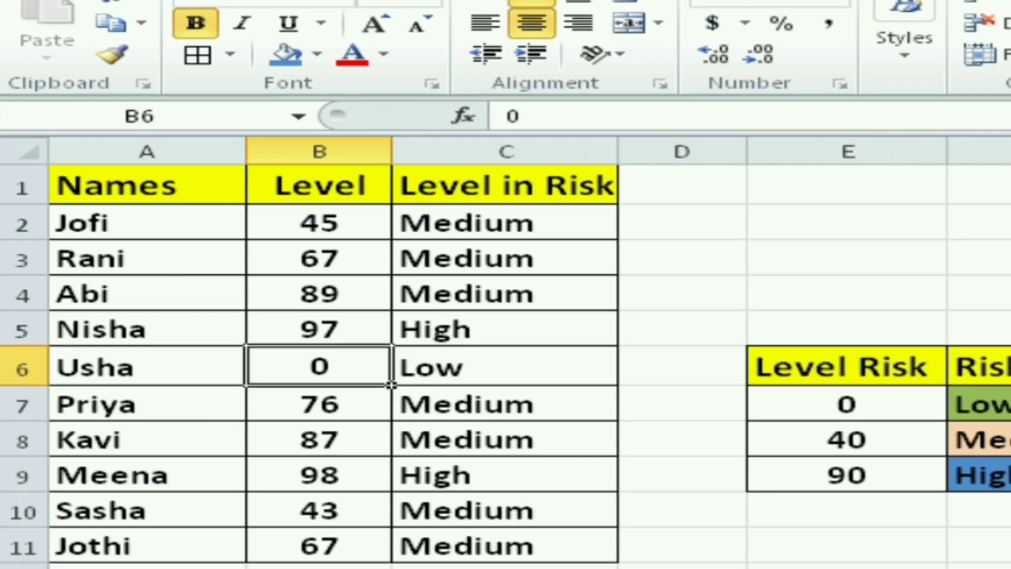
type("1")
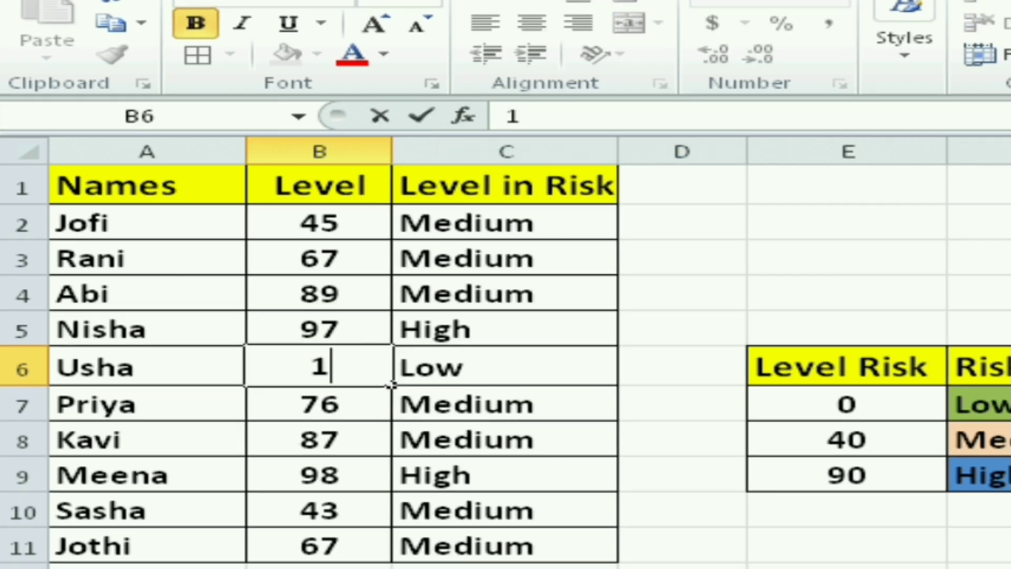
key("Return")
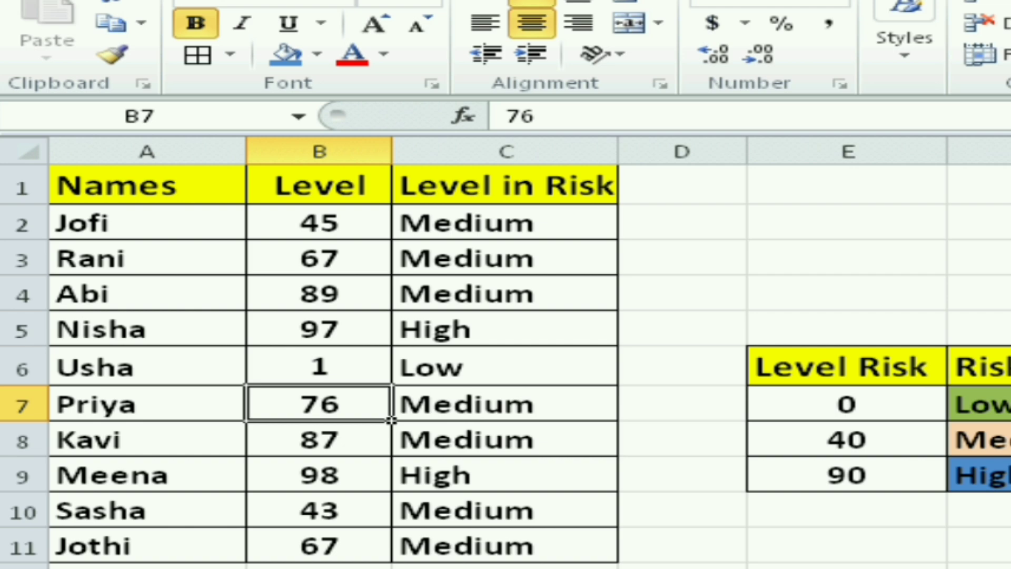
left_click(505, 368)
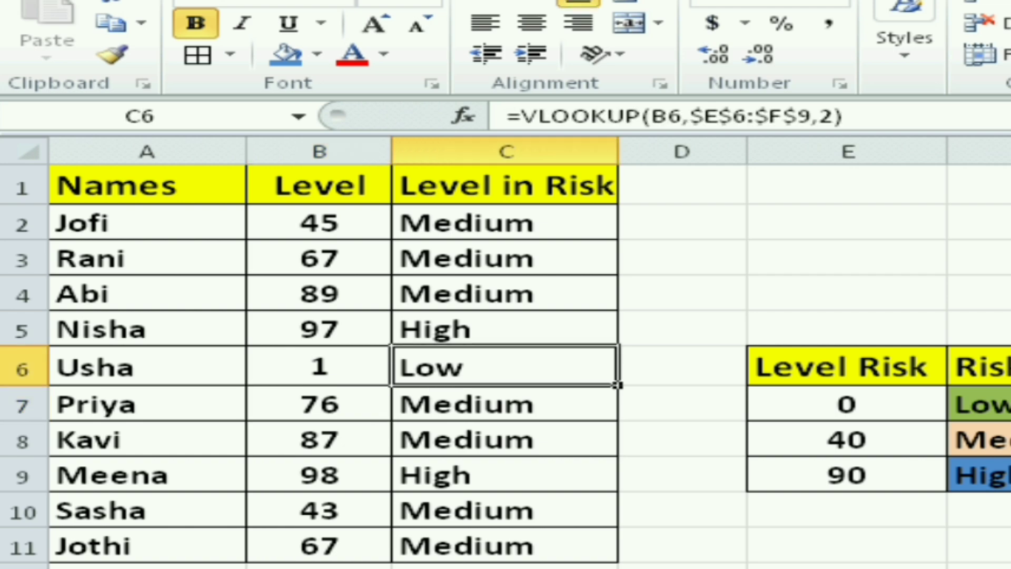
left_click(320, 367)
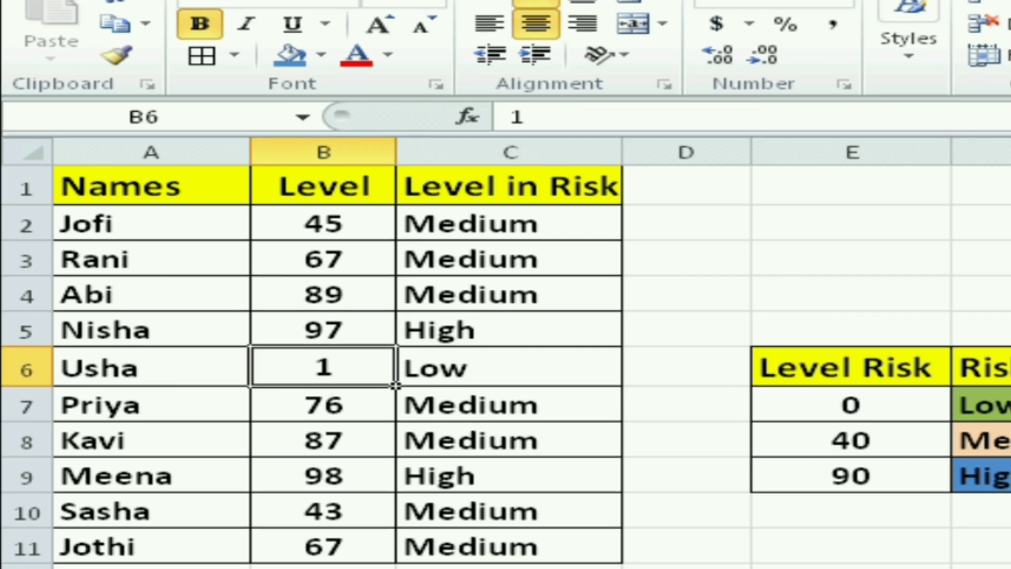
- Set the level in B3 to 95 and check the risk label in C3
left_click(324, 258)
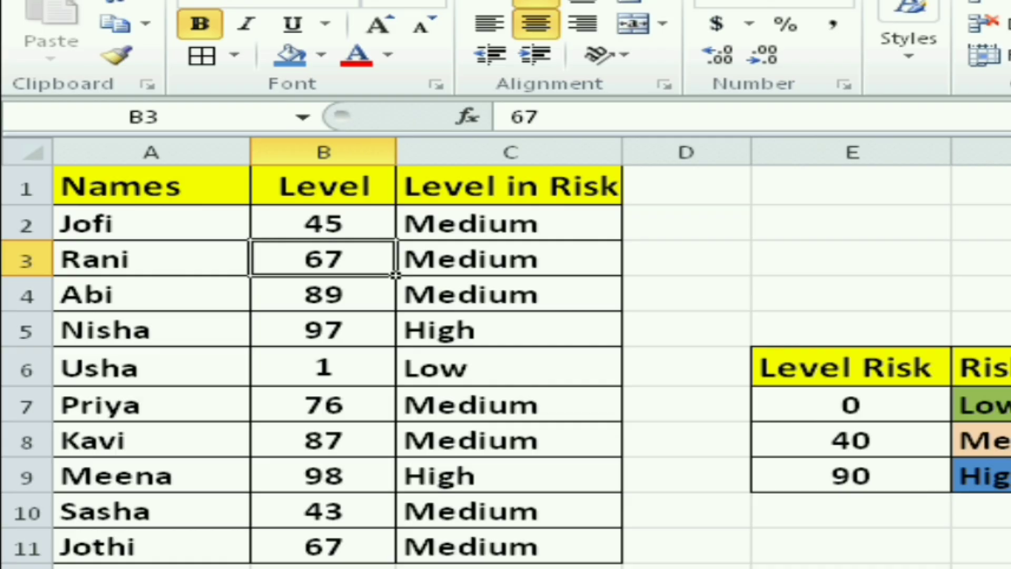
key("BackSpace")
type("9")
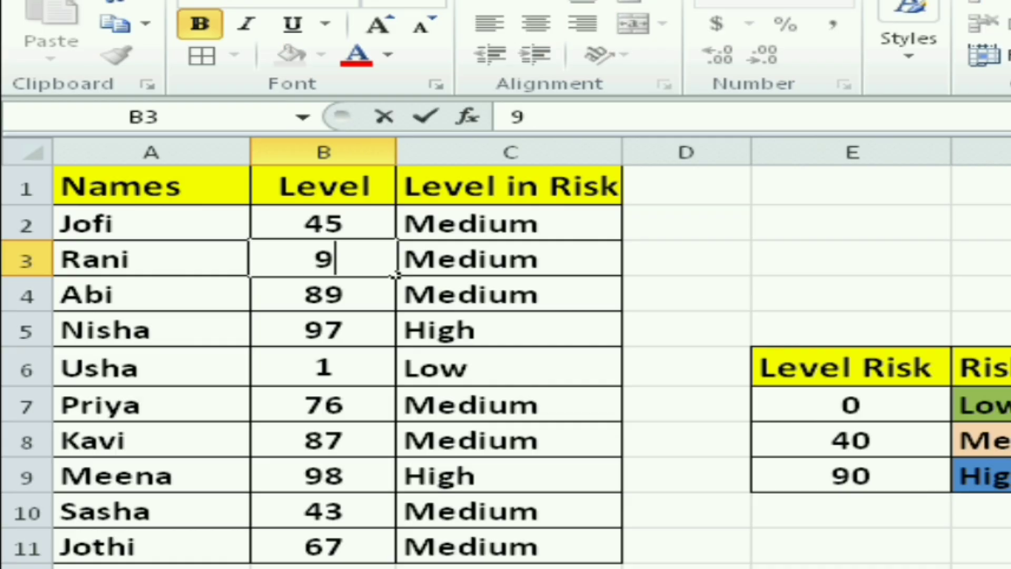
type("5")
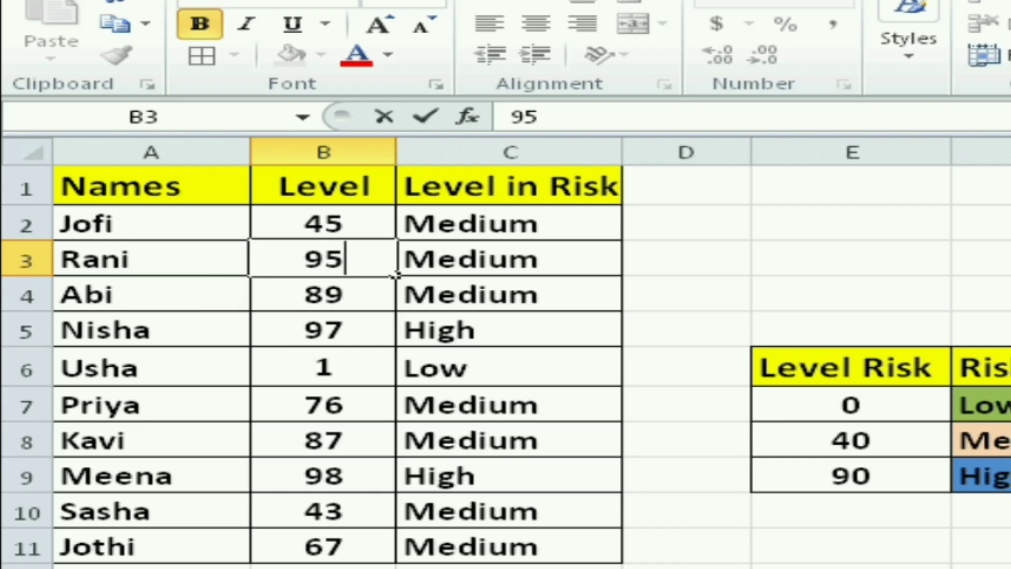
key("Return")
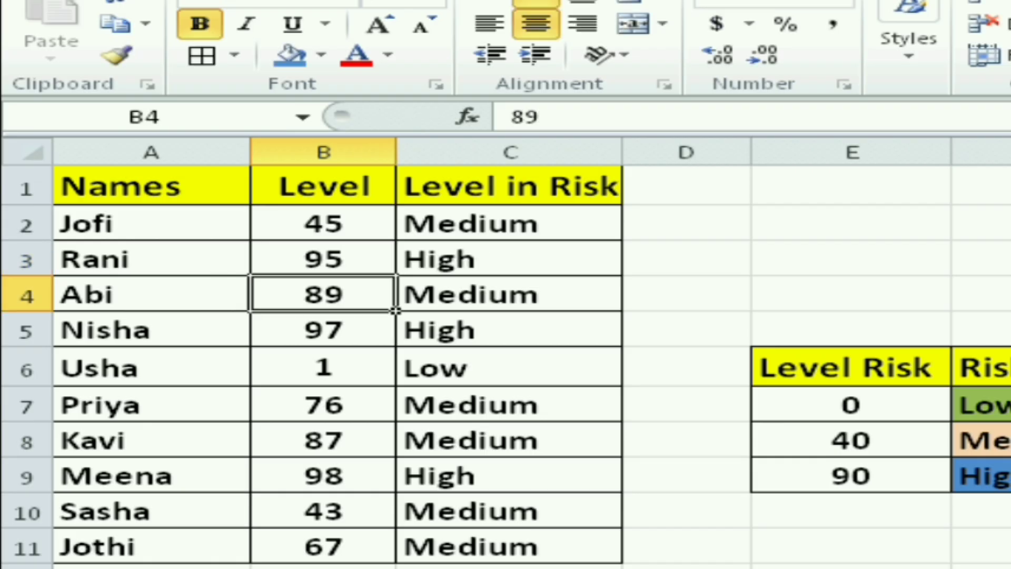
left_click(509, 259)
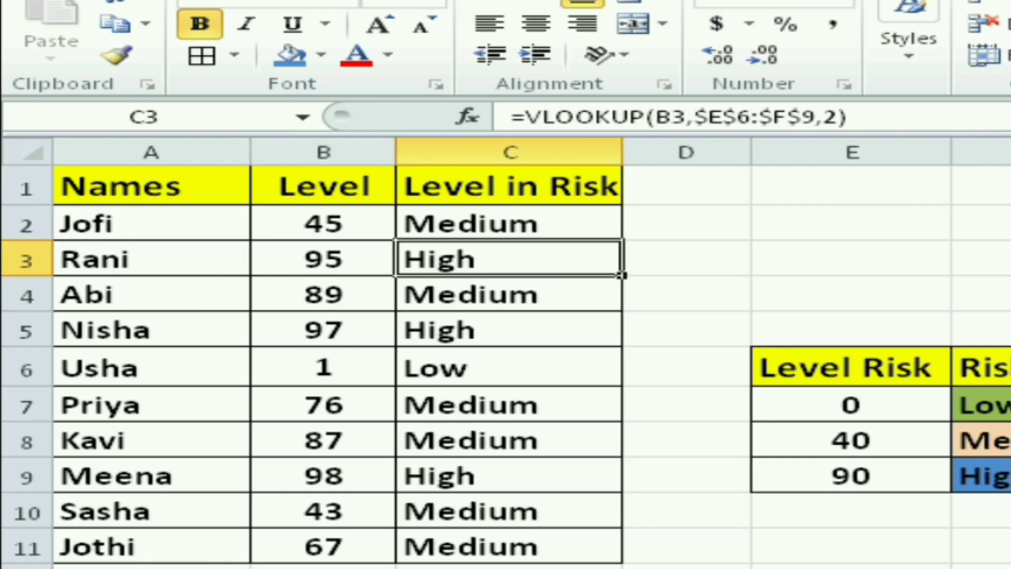